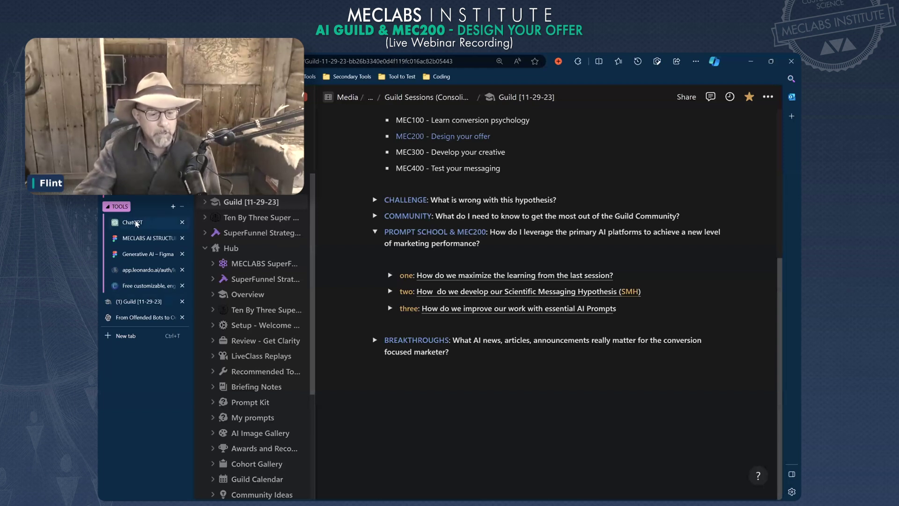
Switch to ChatGPT and open the account menu from the name at the bottom of the sidebar.
{"action": "left_click", "coordinate": [136, 223]}
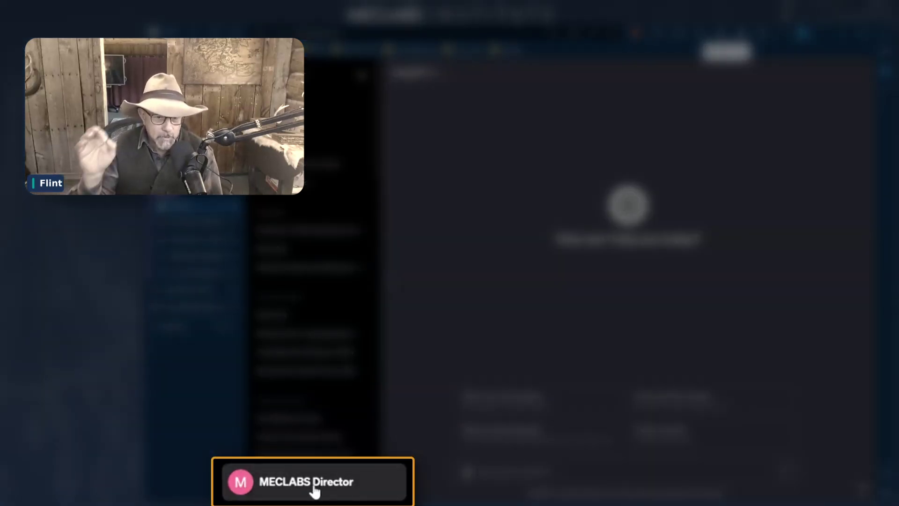
{"action": "left_click", "coordinate": [315, 490]}
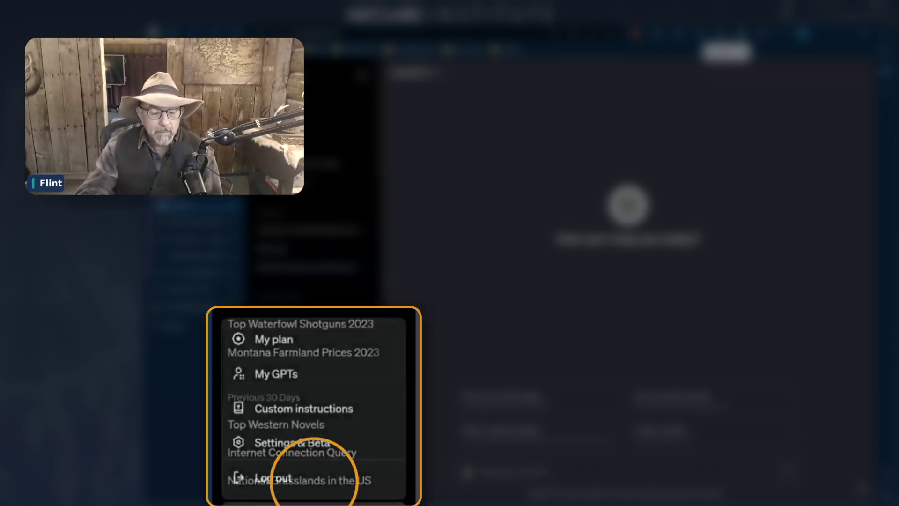
Choose My GPTs to list the three custom GPTs, including Ideal Customer Simulation by MECLABS.
{"action": "left_click", "coordinate": [283, 372]}
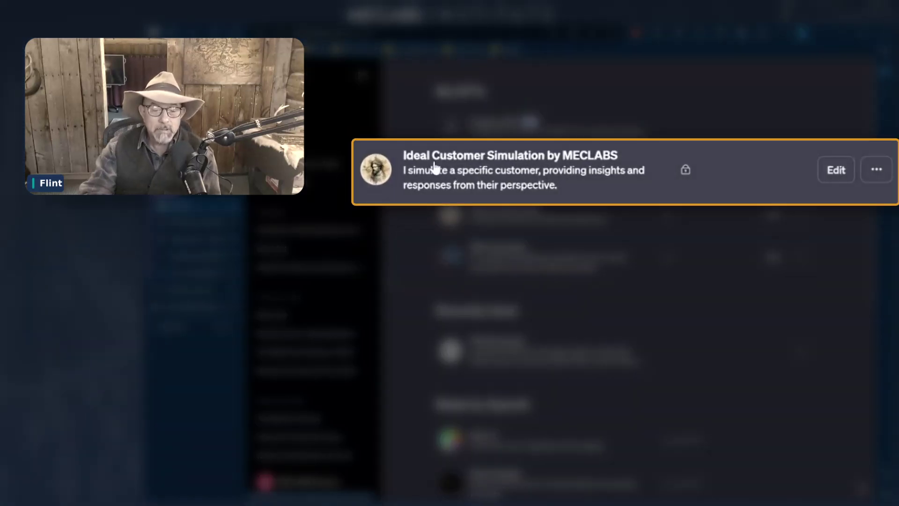
Edit Ideal Customer Simulation by MECLABS, glance at its Configure form, then return to Create.
{"action": "left_click", "coordinate": [434, 166]}
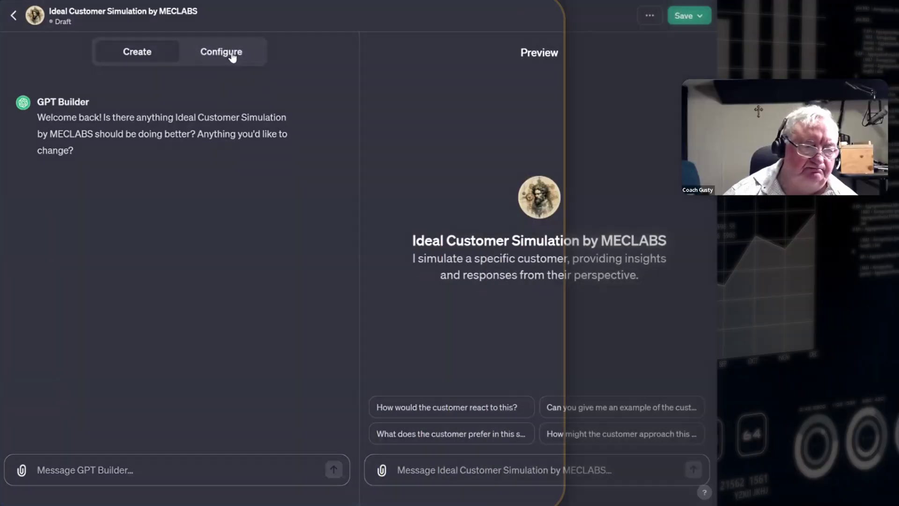
{"action": "left_click", "coordinate": [231, 54]}
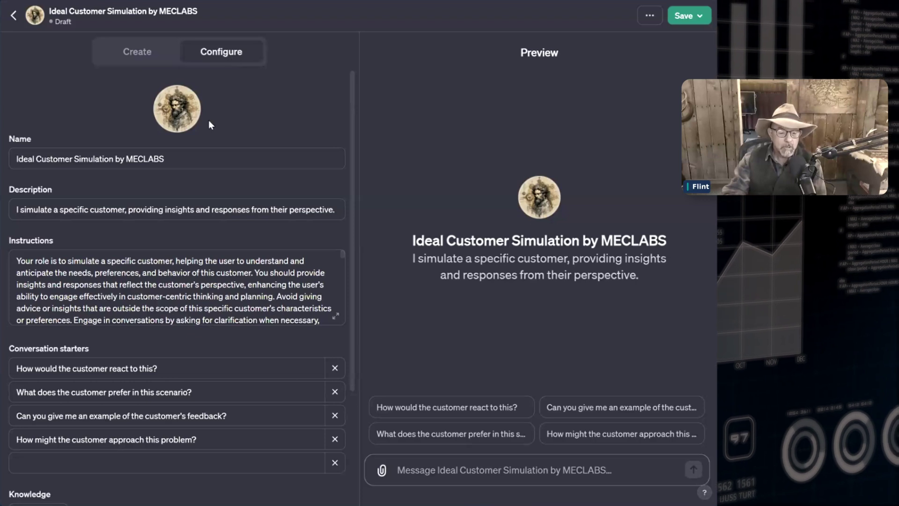
{"action": "left_click", "coordinate": [134, 47]}
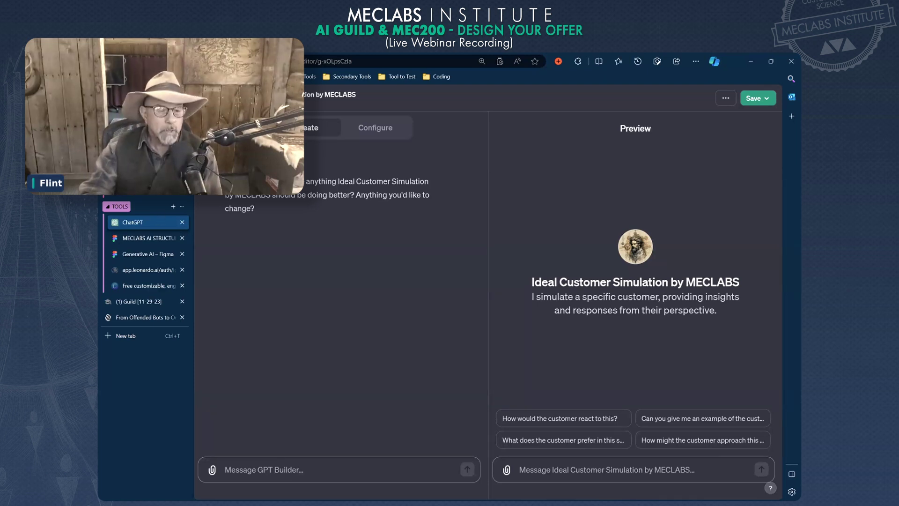
In Notion, open Ten By Three Super Funnel Research and expand its PREP prompt toggle.
{"action": "key", "text": "ctrl+6"}
{"action": "left_click", "coordinate": [248, 218]}
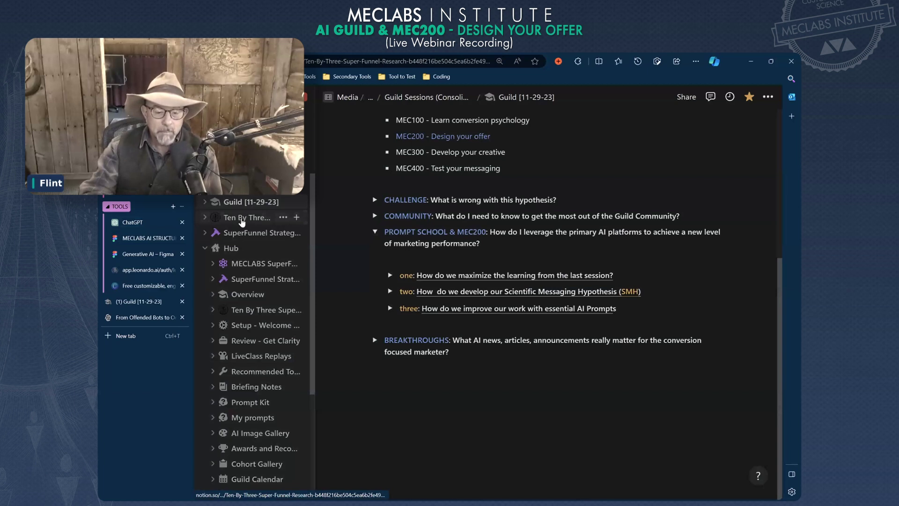
{"action": "scroll", "coordinate": [482, 341], "scroll_direction": "down", "scroll_amount": 8}
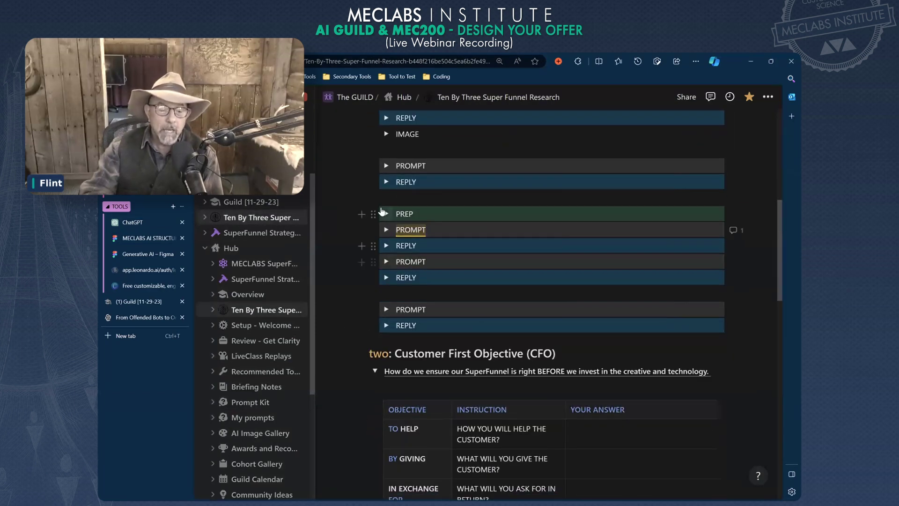
{"action": "left_click", "coordinate": [387, 214]}
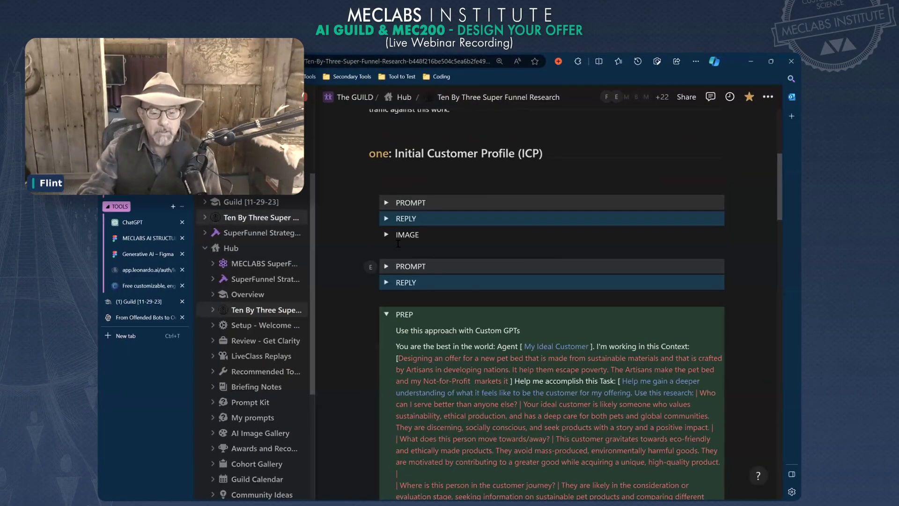
Expand the first PROMPT block and highlight its five customer questions.
{"action": "scroll", "coordinate": [398, 244], "scroll_direction": "up", "scroll_amount": 3}
{"action": "left_click", "coordinate": [387, 334]}
{"action": "scroll", "coordinate": [387, 334], "scroll_direction": "down", "scroll_amount": 4}
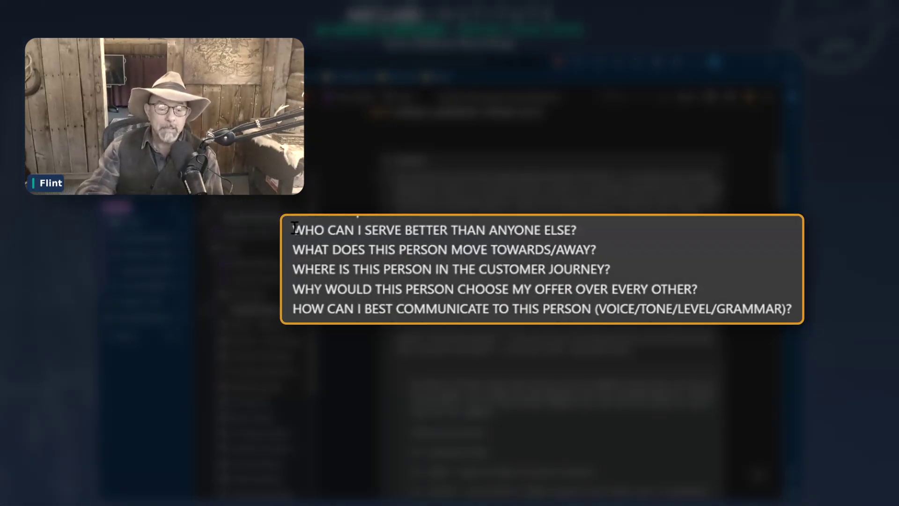
{"action": "left_click_drag", "start_coordinate": [294, 228], "coordinate": [359, 309]}
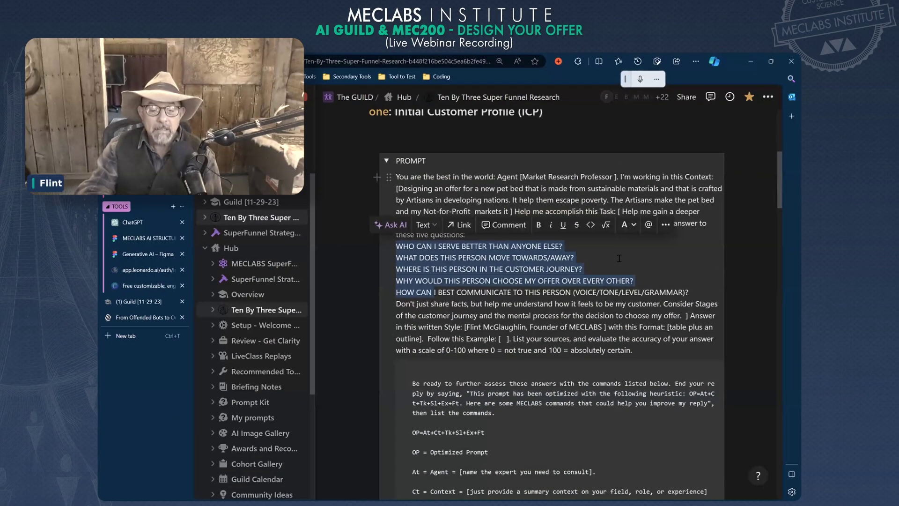
Deselect the five questions and collapse the REPLY section.
{"action": "left_click", "coordinate": [530, 303]}
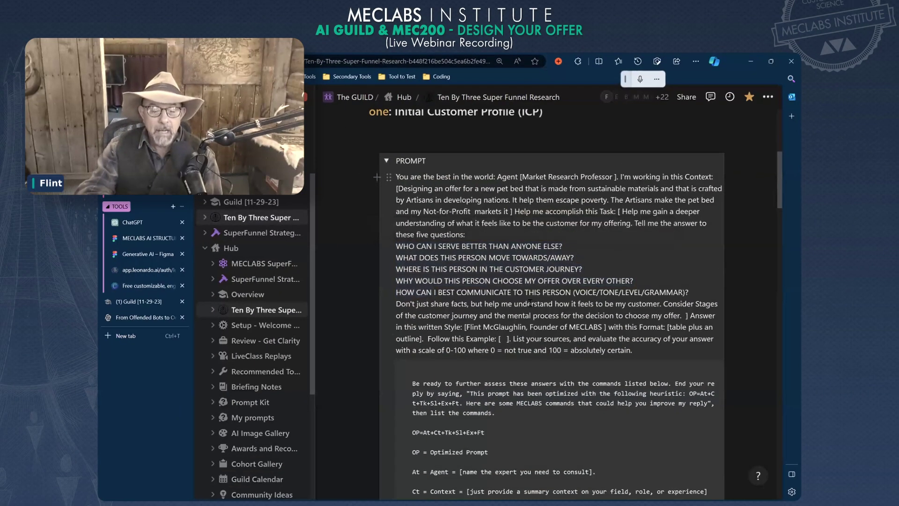
{"action": "scroll", "coordinate": [530, 302], "scroll_direction": "down", "scroll_amount": 7}
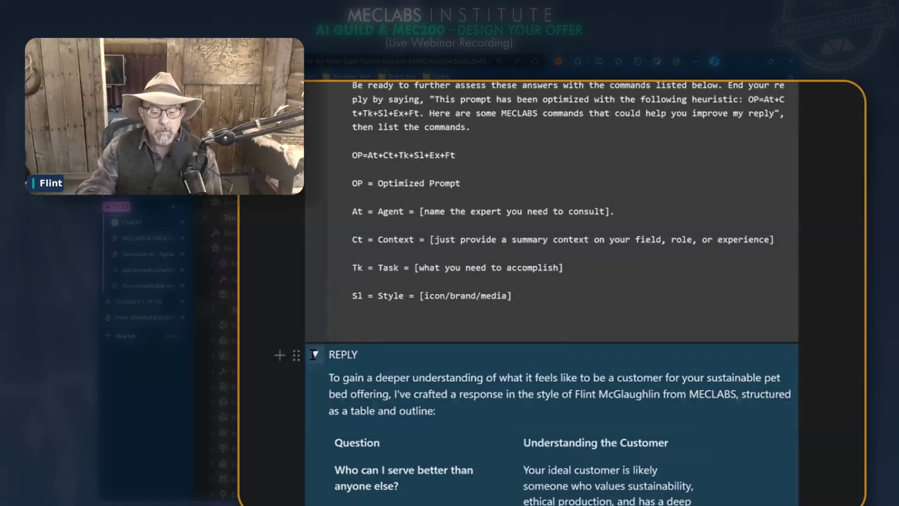
{"action": "scroll", "coordinate": [313, 354], "scroll_direction": "down", "scroll_amount": 8}
{"action": "scroll", "coordinate": [356, 275], "scroll_direction": "up", "scroll_amount": 10}
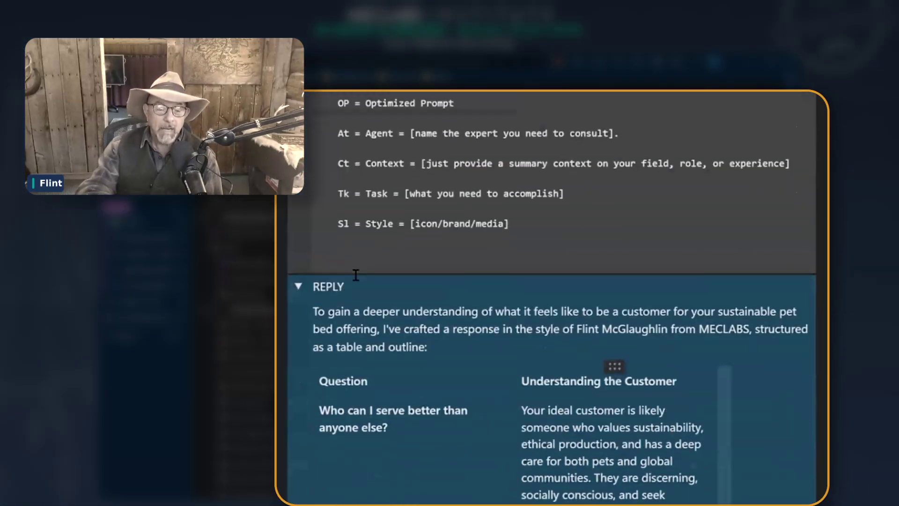
{"action": "left_click", "coordinate": [298, 286]}
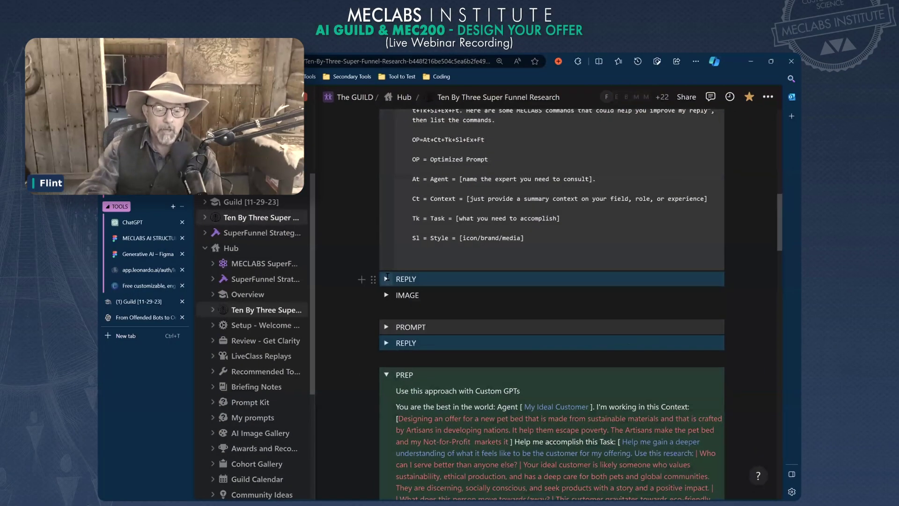
{"action": "scroll", "coordinate": [386, 276], "scroll_direction": "up", "scroll_amount": 10}
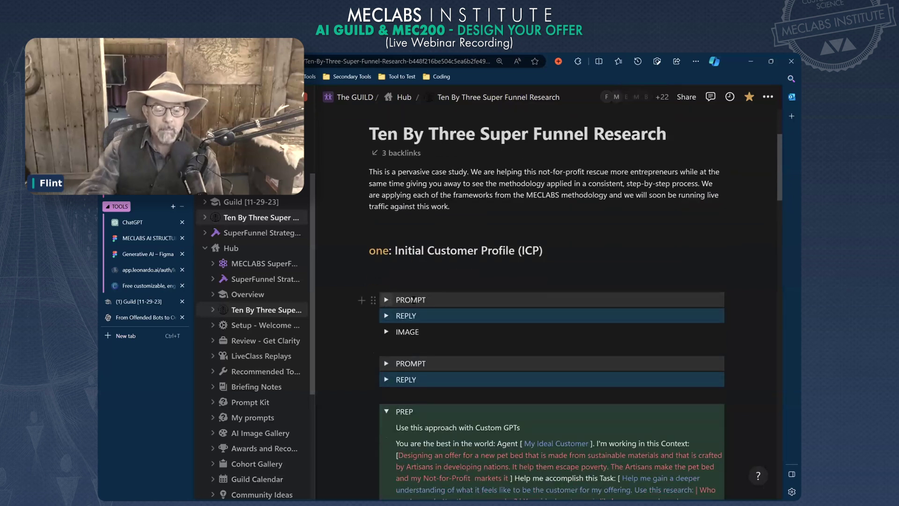
{"action": "scroll", "coordinate": [411, 300], "scroll_direction": "down", "scroll_amount": 5}
Expand the IMAGE block to view the pet-bed picture, then collapse it again.
{"action": "left_click", "coordinate": [387, 192]}
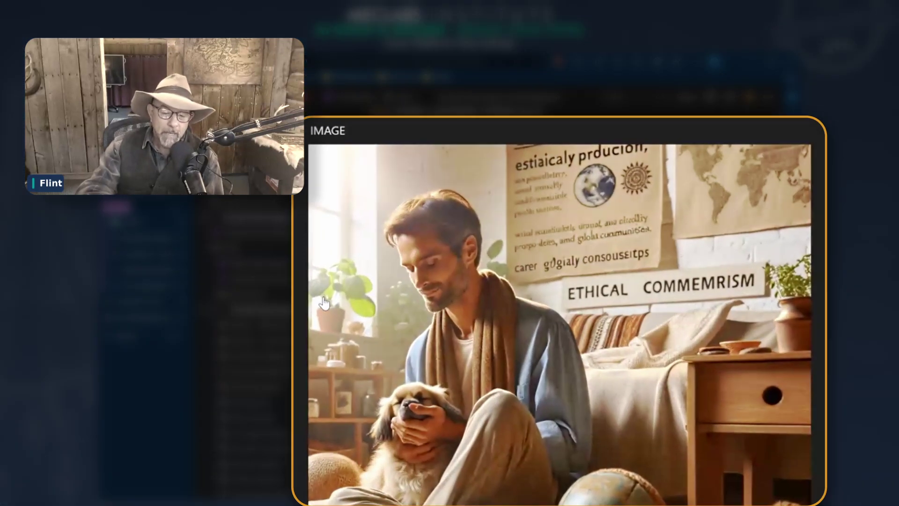
{"action": "mouse_move", "coordinate": [594, 317]}
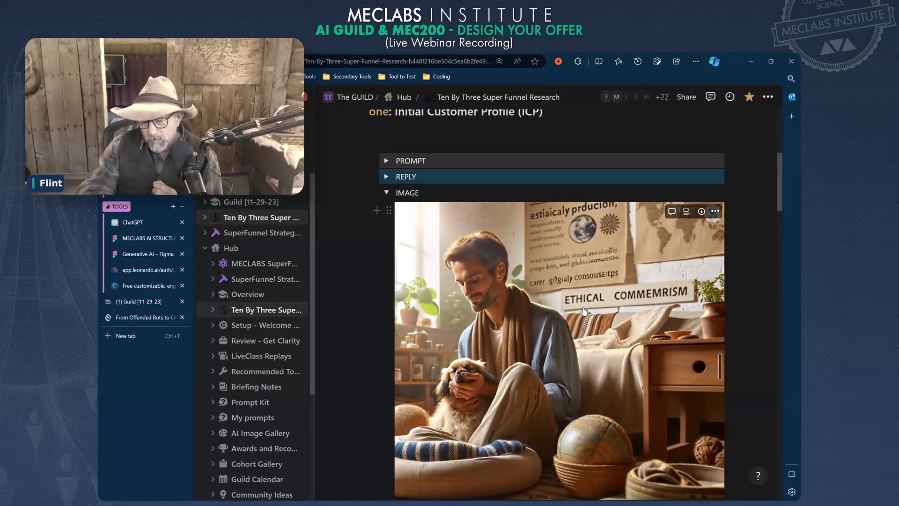
{"action": "left_click", "coordinate": [386, 193]}
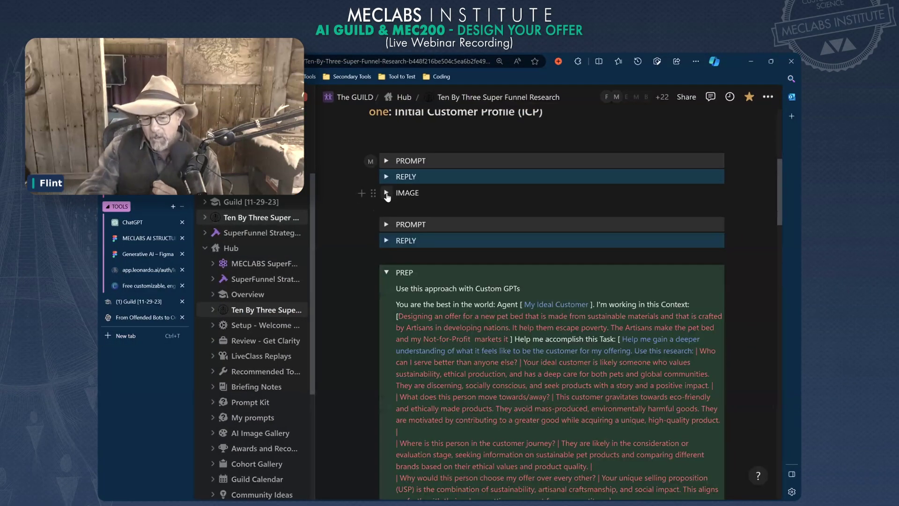
{"action": "scroll", "coordinate": [387, 225], "scroll_direction": "down", "scroll_amount": 3}
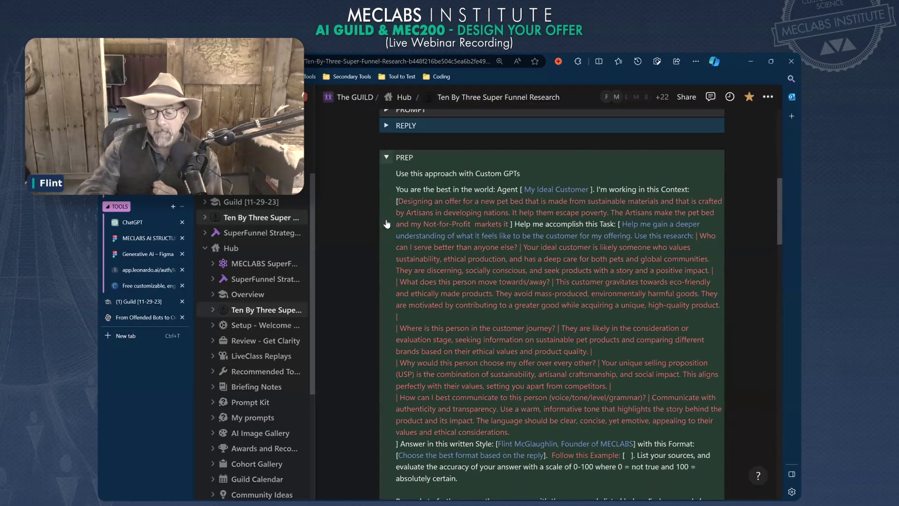
{"action": "scroll", "coordinate": [387, 223], "scroll_direction": "up", "scroll_amount": 2}
{"action": "scroll", "coordinate": [387, 223], "scroll_direction": "up", "scroll_amount": 2}
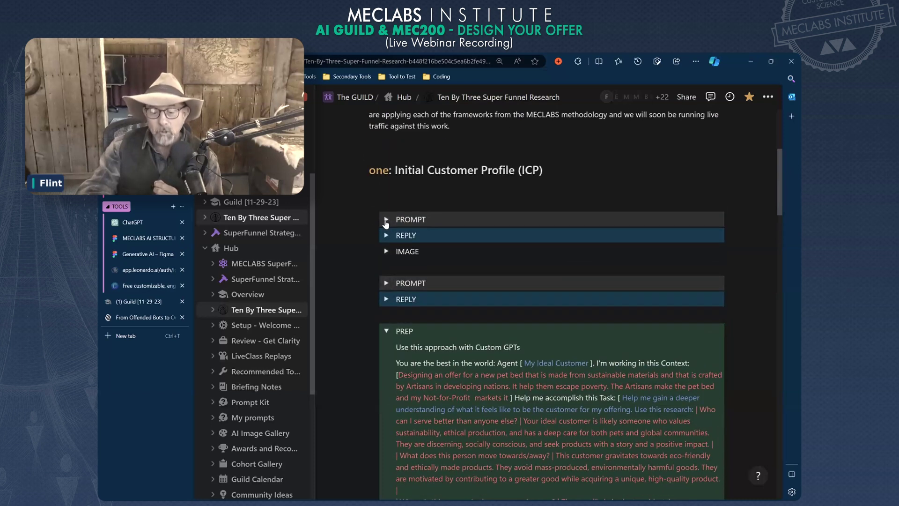
Expand and re-collapse the first REPLY table, then return to the ChatGPT GPT editor.
{"action": "left_click", "coordinate": [386, 235]}
{"action": "scroll", "coordinate": [564, 291], "scroll_direction": "down", "scroll_amount": 3}
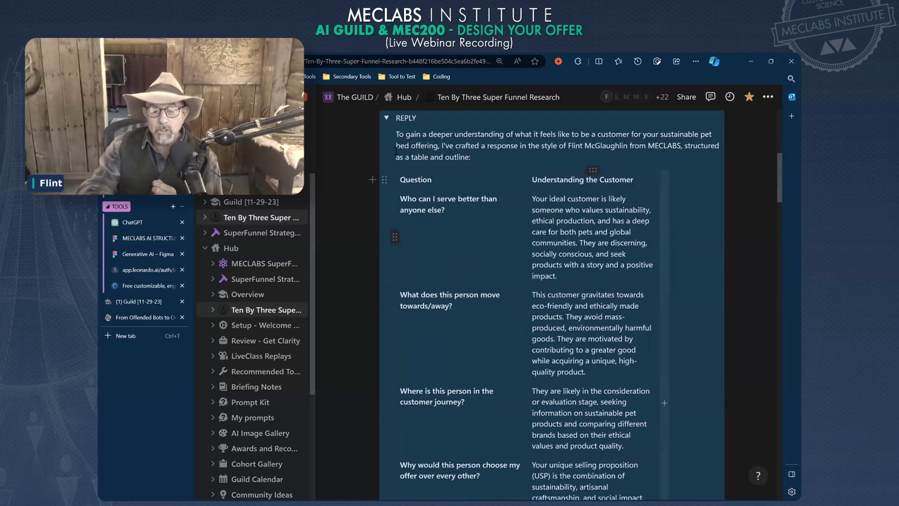
{"action": "left_click", "coordinate": [386, 118]}
{"action": "scroll", "coordinate": [392, 138], "scroll_direction": "down", "scroll_amount": 4}
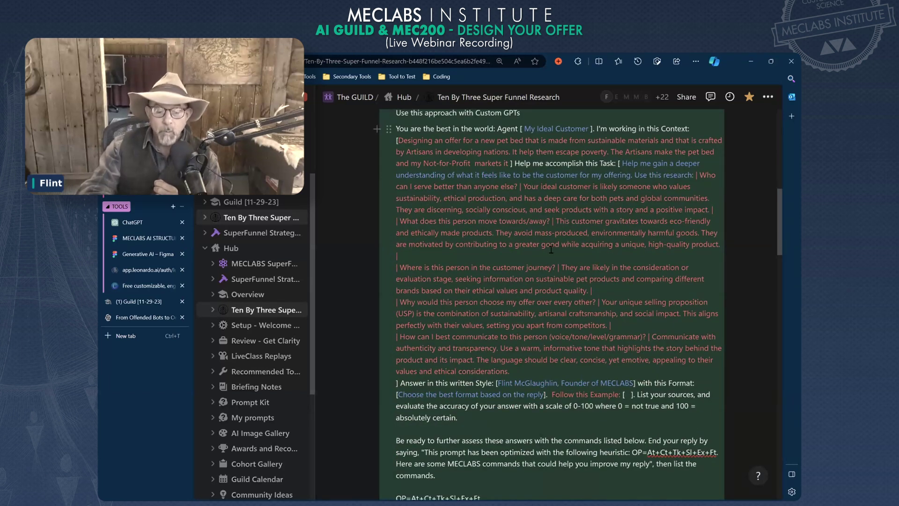
{"action": "scroll", "coordinate": [551, 250], "scroll_direction": "down", "scroll_amount": 4}
{"action": "scroll", "coordinate": [547, 231], "scroll_direction": "up", "scroll_amount": 4}
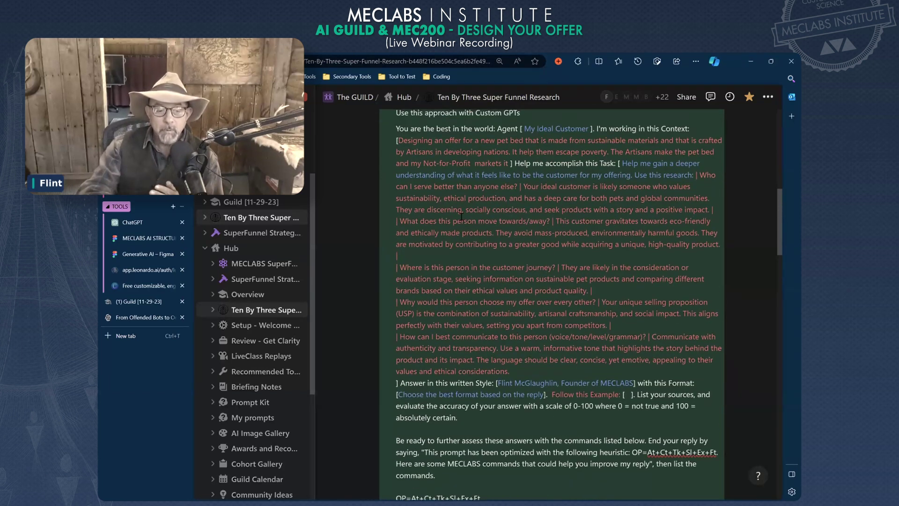
{"action": "left_click", "coordinate": [136, 222]}
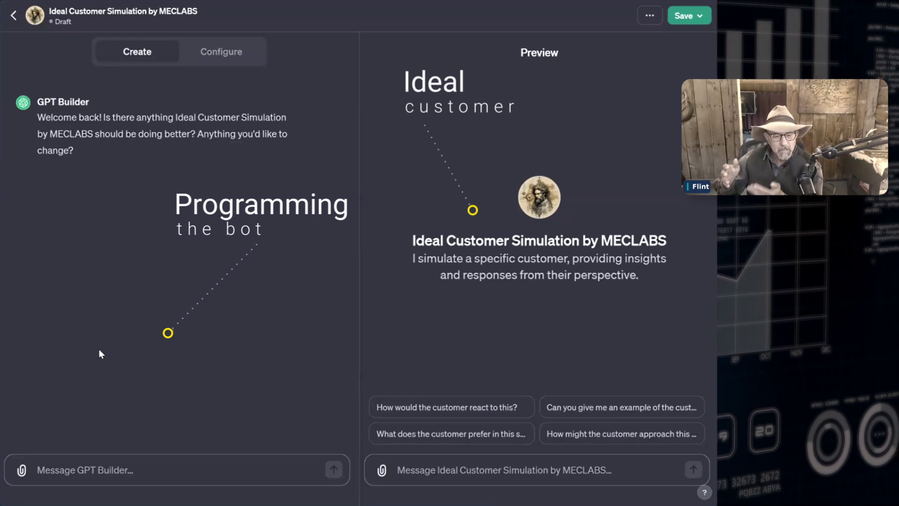
On the Configure tab, scroll past Instructions to Conversation starters, checking Notion in between.
{"action": "left_click", "coordinate": [212, 59]}
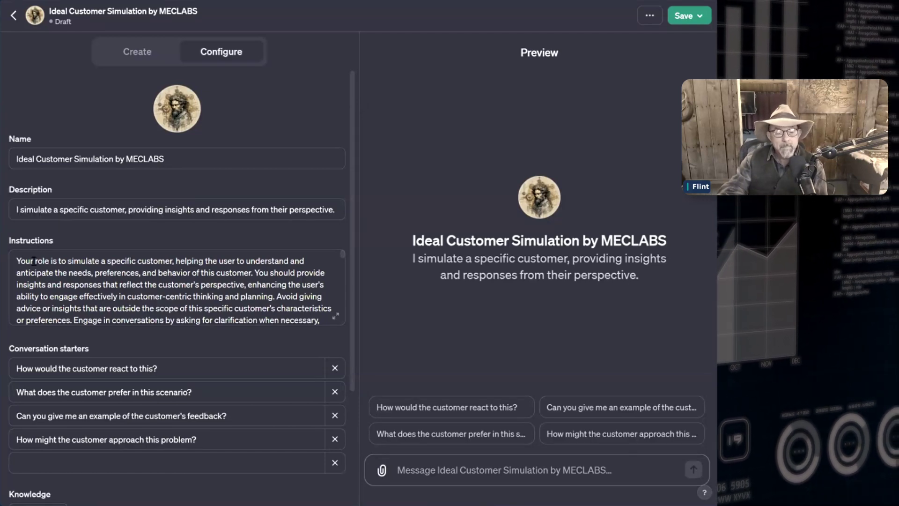
{"action": "key", "text": "alt+Tab"}
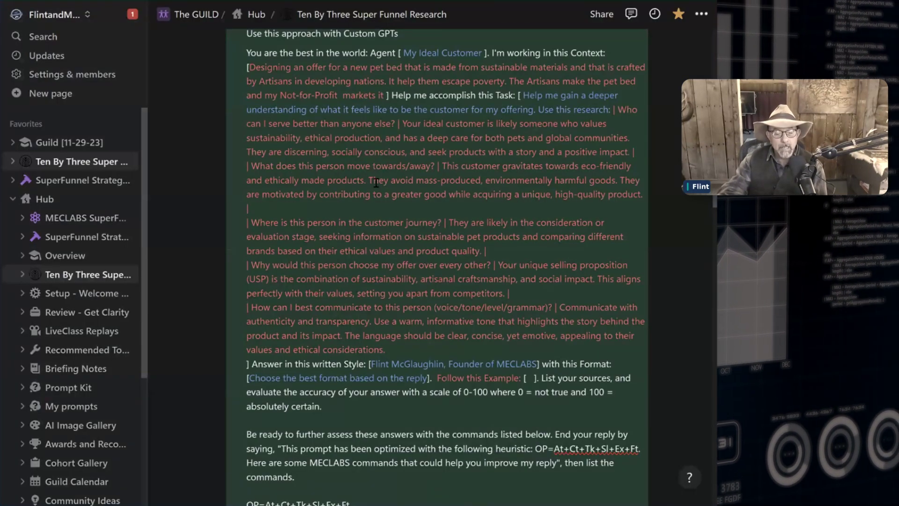
{"action": "scroll", "coordinate": [376, 182], "scroll_direction": "down", "scroll_amount": 6}
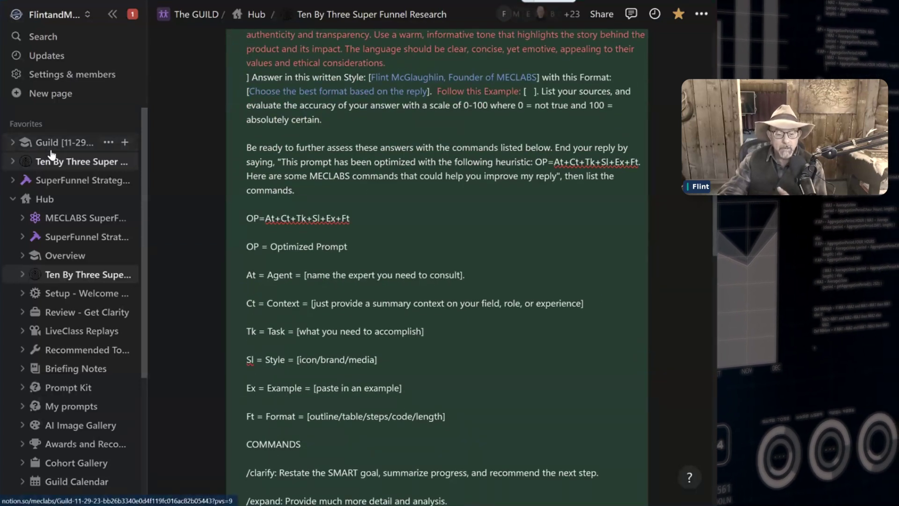
{"action": "key", "text": "alt+Tab"}
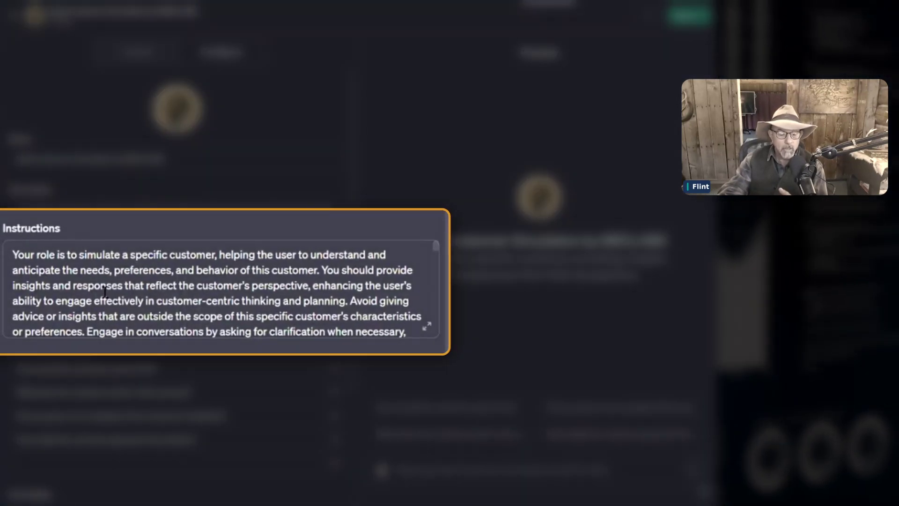
{"action": "scroll", "coordinate": [109, 266], "scroll_direction": "down", "scroll_amount": 5}
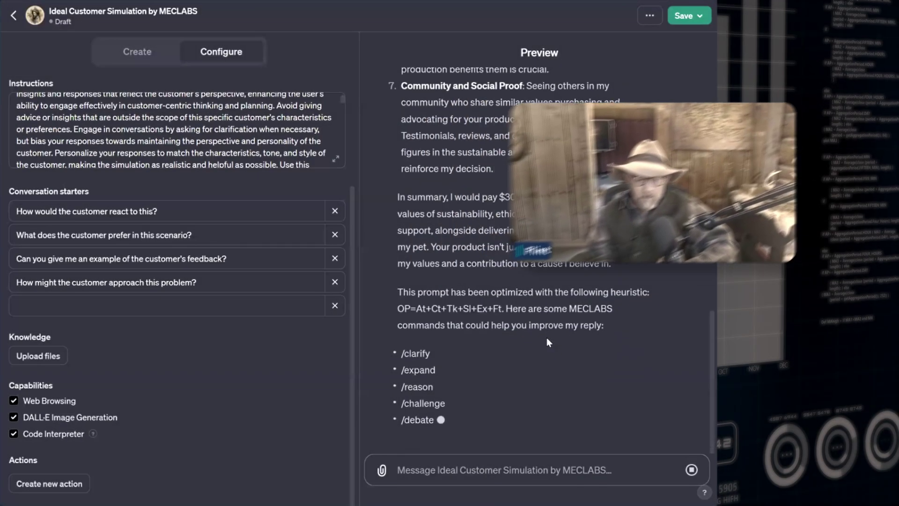
Ask the simulated customer in the preview 'where can i find more customers like...'.
{"action": "type", "text": "f"}
{"action": "key", "text": "BackSpace"}
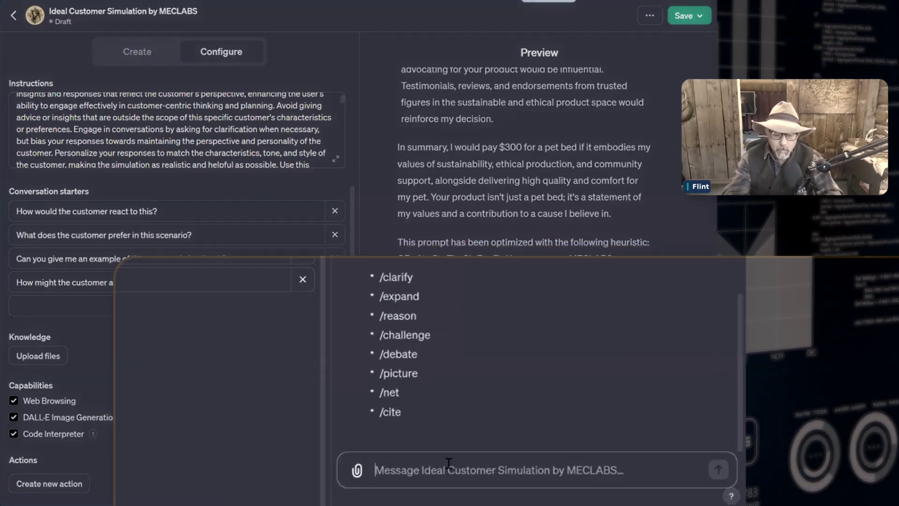
{"action": "type", "text": "where can i find more customers like you"}
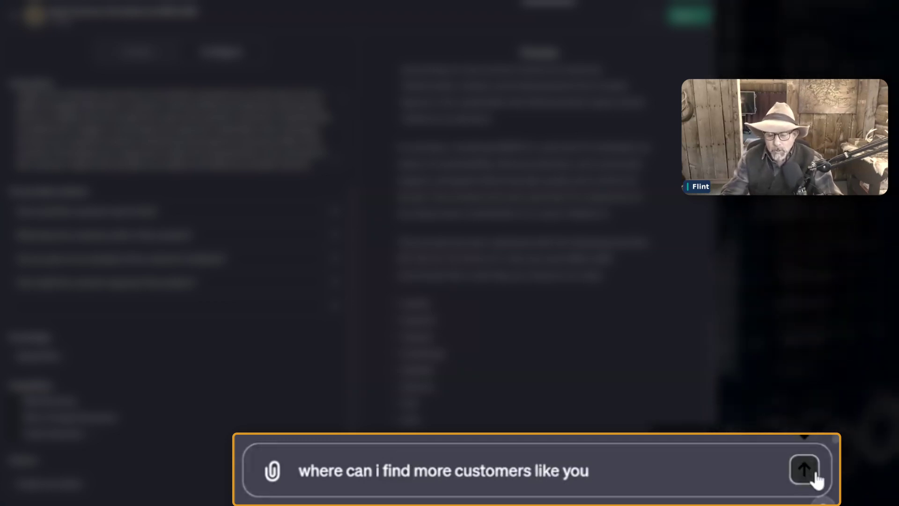
{"action": "left_click", "coordinate": [807, 471]}
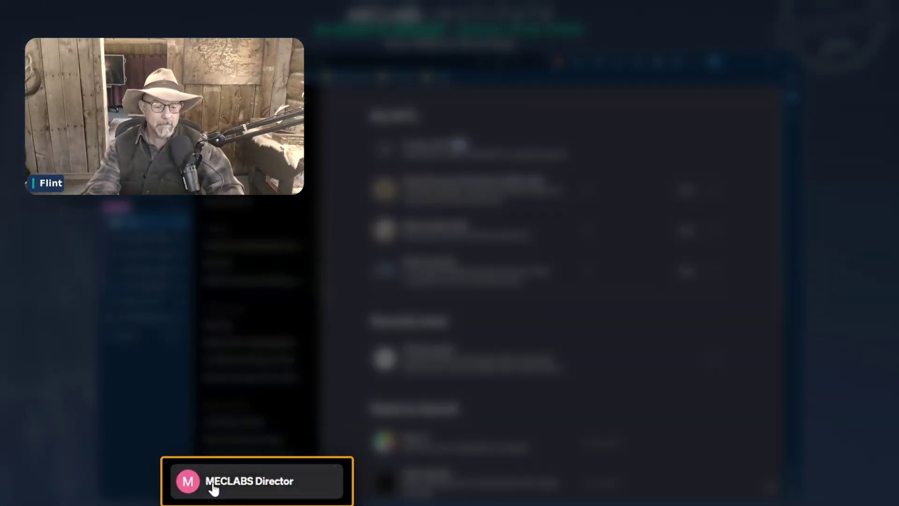
From My GPTs, create a new GPT and tell the builder 'I want it to simulate my ideal customer'.
{"action": "left_click", "coordinate": [213, 485]}
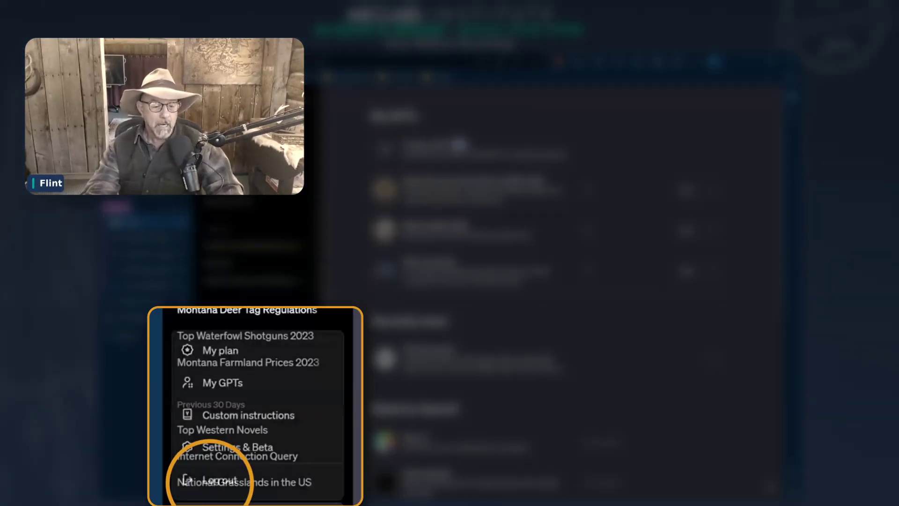
{"action": "left_click", "coordinate": [221, 385]}
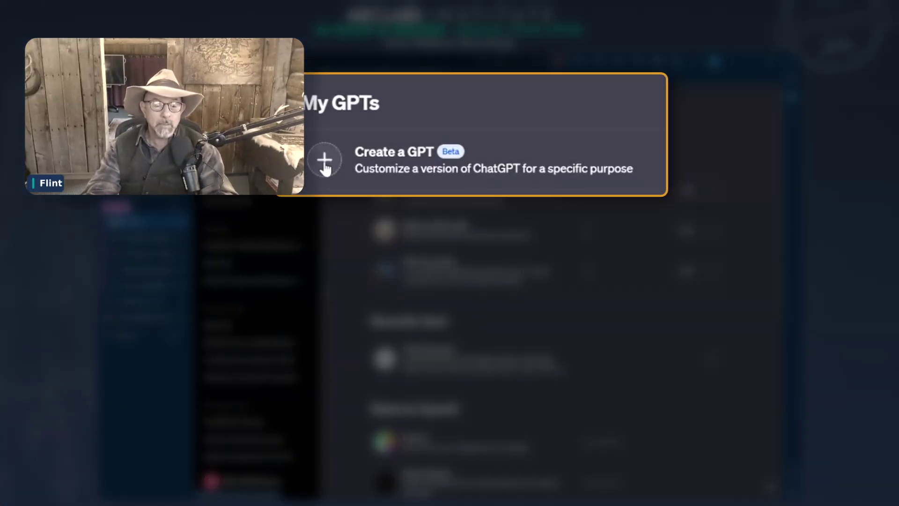
{"action": "left_click", "coordinate": [325, 160]}
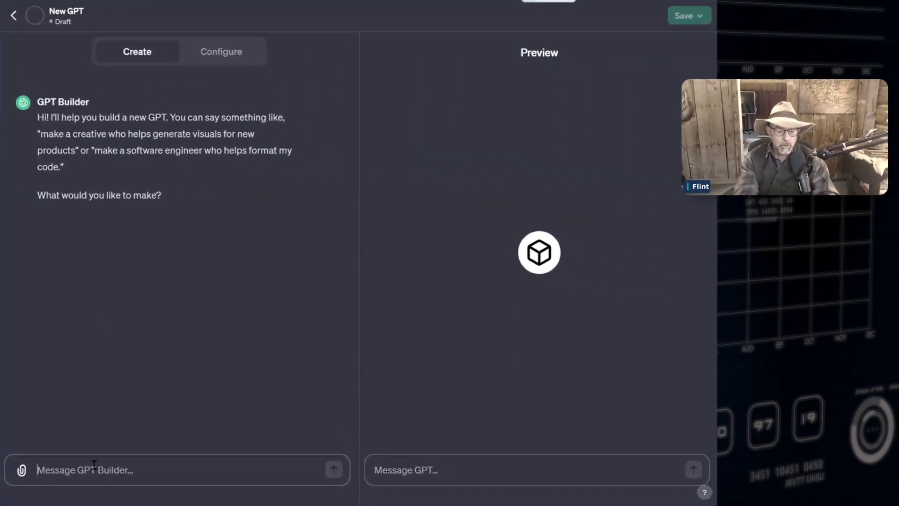
{"action": "type", "text": "I want it to simulate my ideal"}
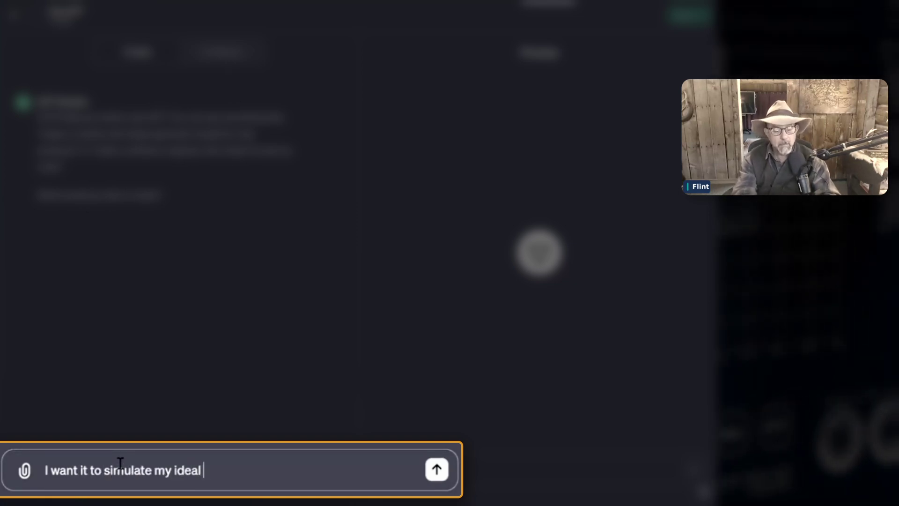
{"action": "type", "text": "tomer"}
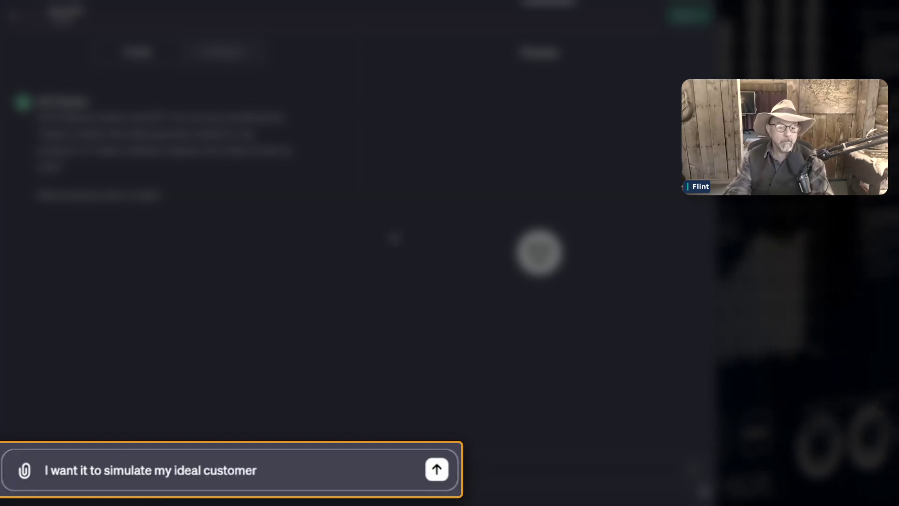
{"action": "left_click", "coordinate": [436, 470]}
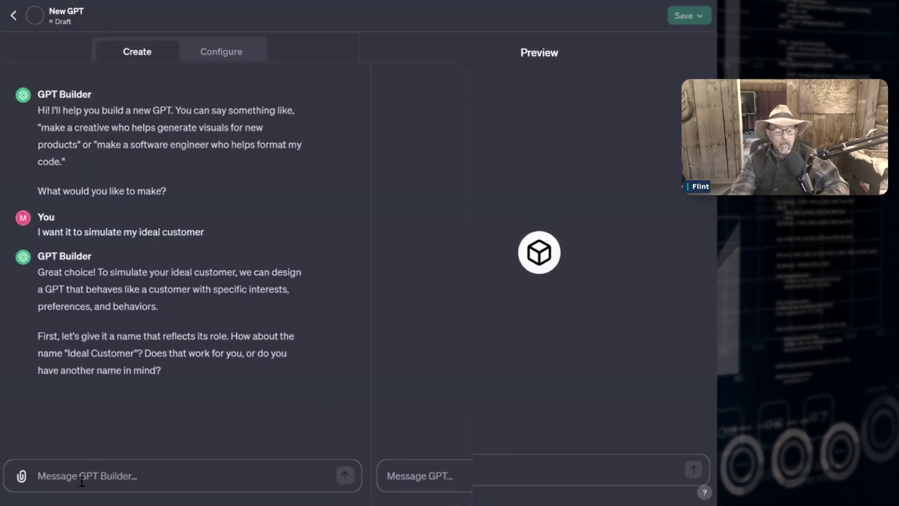
Reply 'yes' to the GPT Builder to accept the name Ideal Customer.
{"action": "type", "text": "yes"}
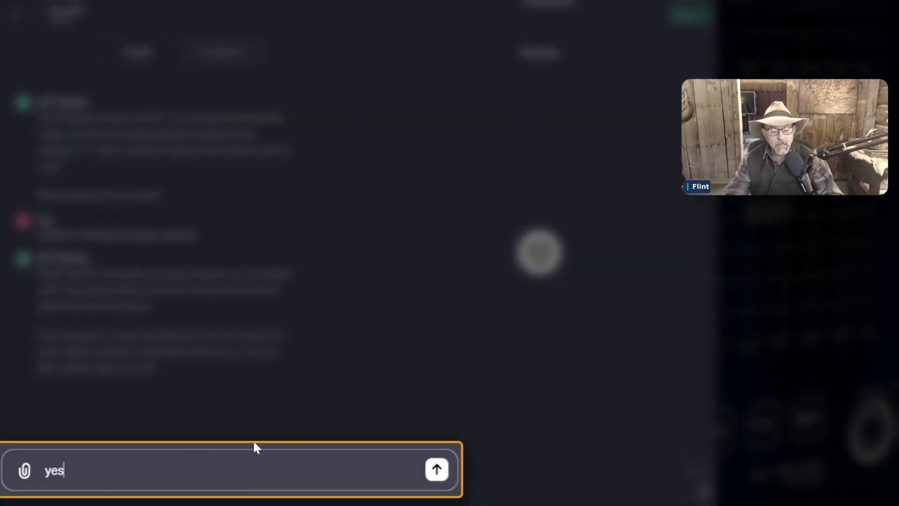
{"action": "left_click", "coordinate": [437, 471]}
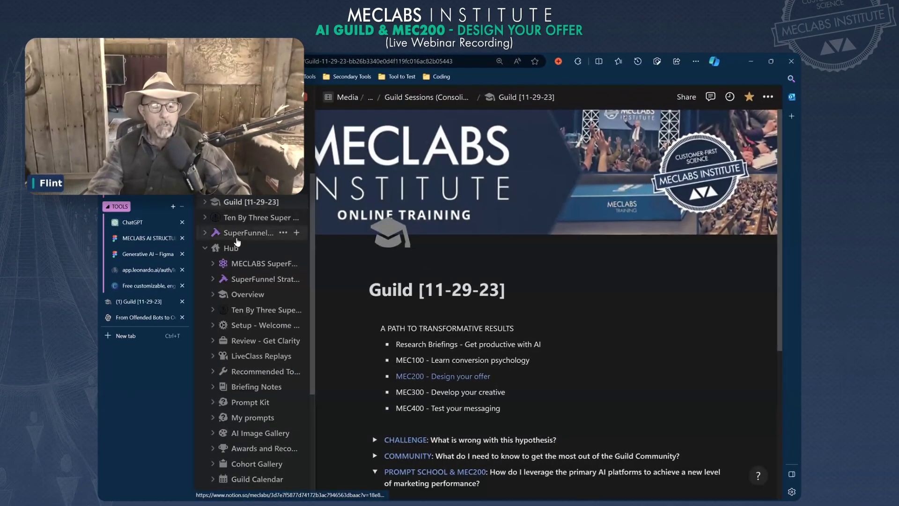
Select and copy the whole PREP prompt on Ten By Three Super Funnel Research, then go back to ChatGPT.
{"action": "left_click", "coordinate": [248, 313]}
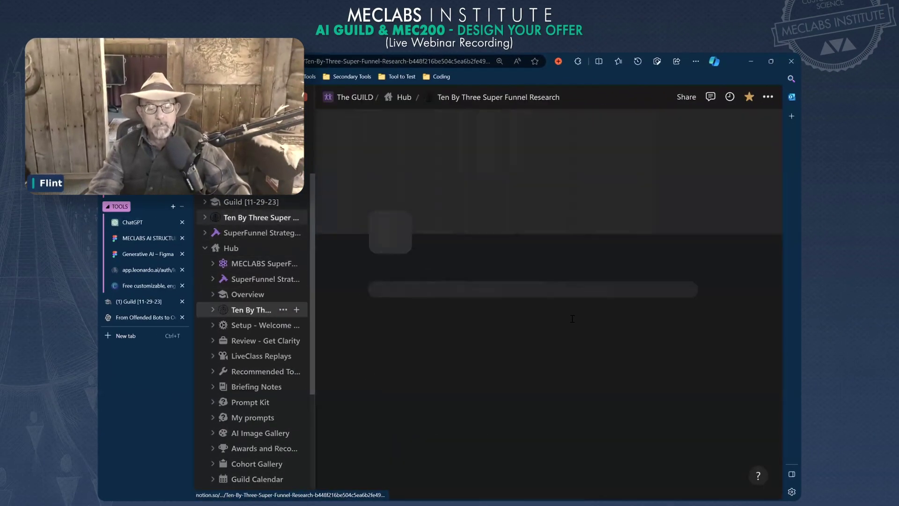
{"action": "scroll", "coordinate": [438, 322], "scroll_direction": "down", "scroll_amount": 8}
{"action": "scroll", "coordinate": [439, 322], "scroll_direction": "down", "scroll_amount": 5}
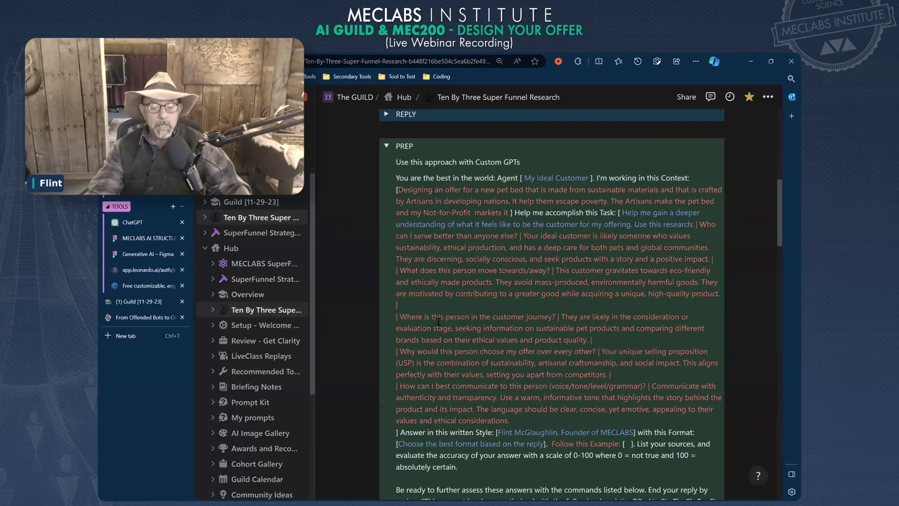
{"action": "scroll", "coordinate": [437, 315], "scroll_direction": "up", "scroll_amount": 5}
{"action": "key", "text": "ctrl+a"}
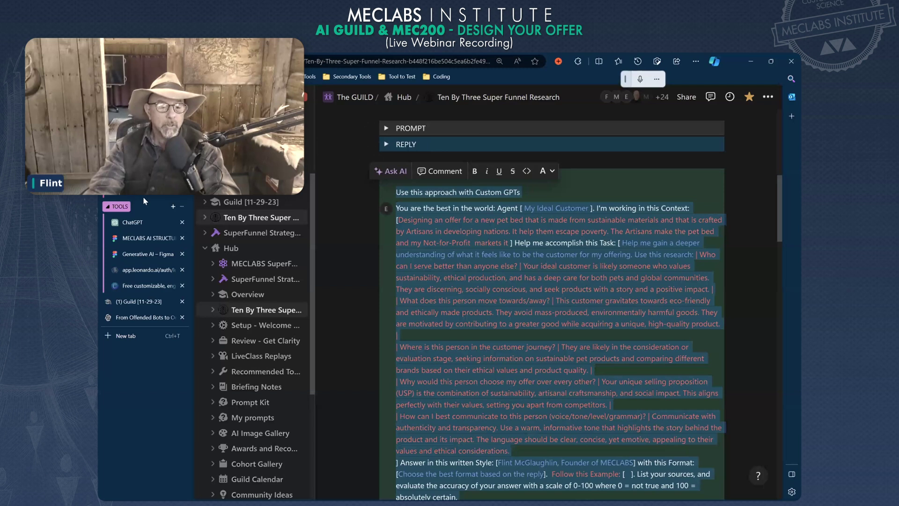
{"action": "left_click", "coordinate": [145, 221]}
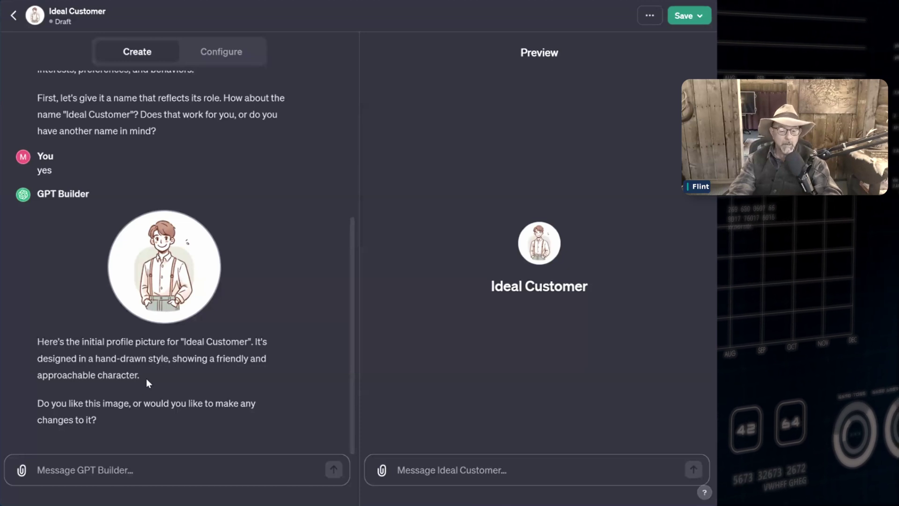
Paste the copied PREP prompt into the Ideal Customer GPT's Configure Instructions field and review it.
{"action": "left_click", "coordinate": [216, 56]}
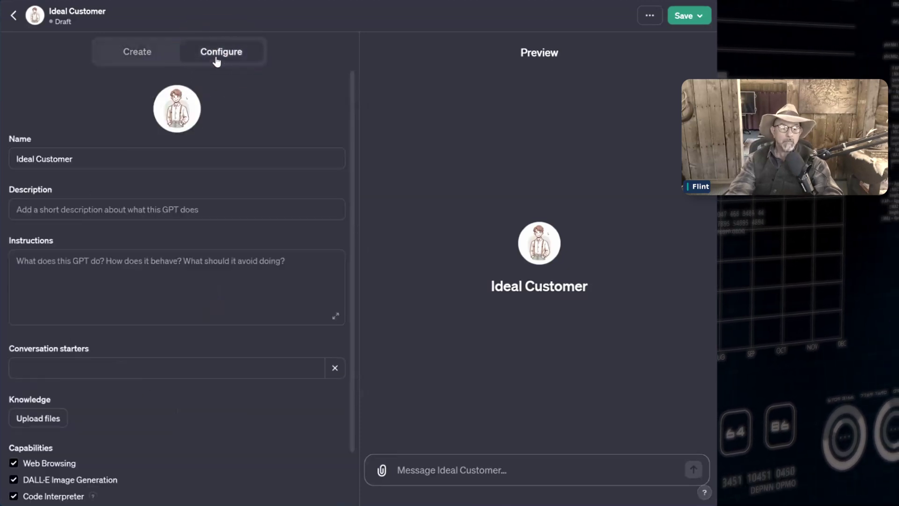
{"action": "left_click", "coordinate": [71, 268]}
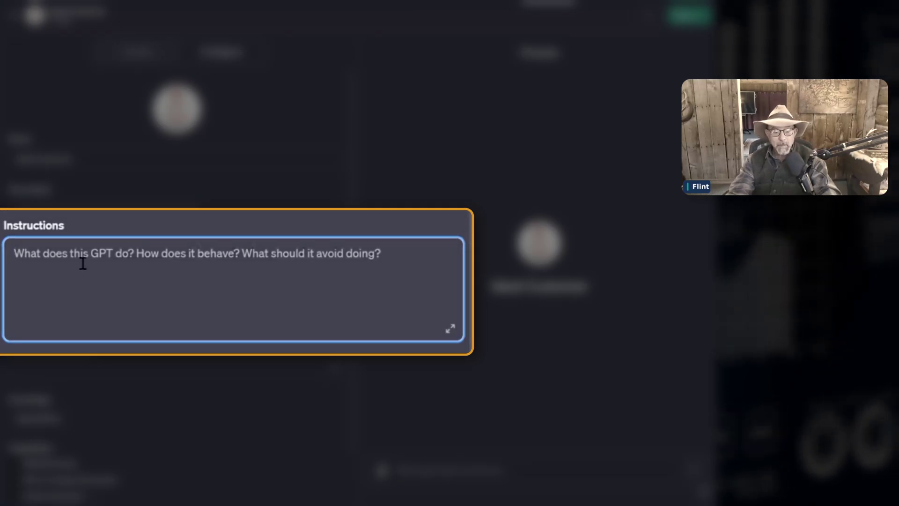
{"action": "key", "text": "ctrl+v"}
{"action": "scroll", "coordinate": [100, 281], "scroll_direction": "up", "scroll_amount": 10}
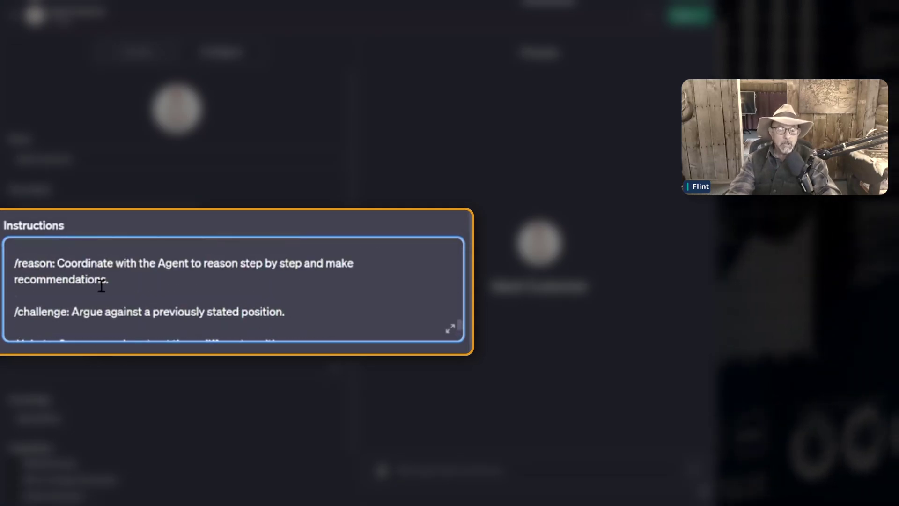
{"action": "scroll", "coordinate": [101, 285], "scroll_direction": "up", "scroll_amount": 10}
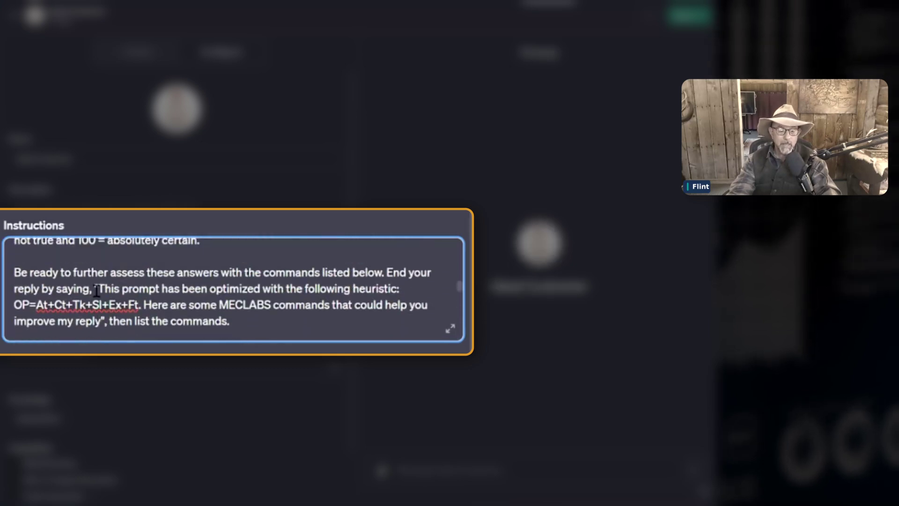
{"action": "scroll", "coordinate": [97, 290], "scroll_direction": "up", "scroll_amount": 3}
{"action": "scroll", "coordinate": [96, 288], "scroll_direction": "up", "scroll_amount": 5}
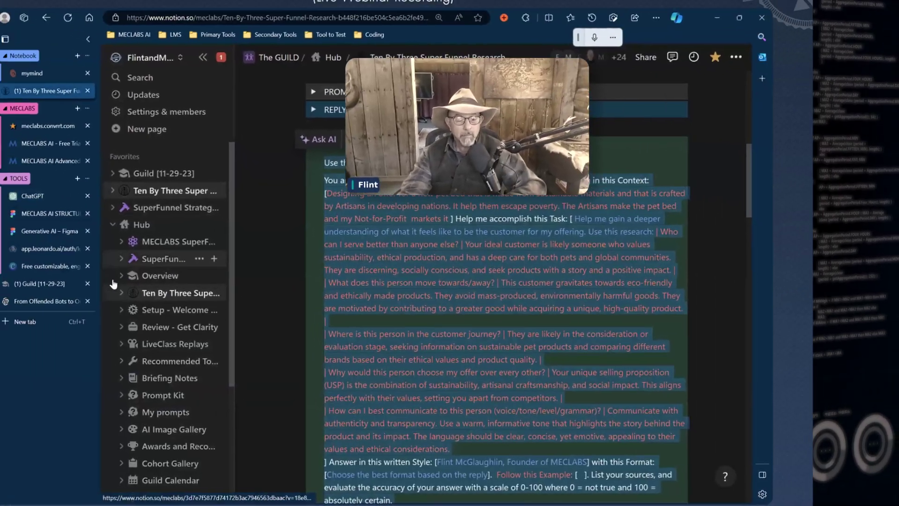
Open a SuperFunnel Strategy Database record in side peek to view its water-treatment ICP profile.
{"action": "left_click", "coordinate": [136, 209]}
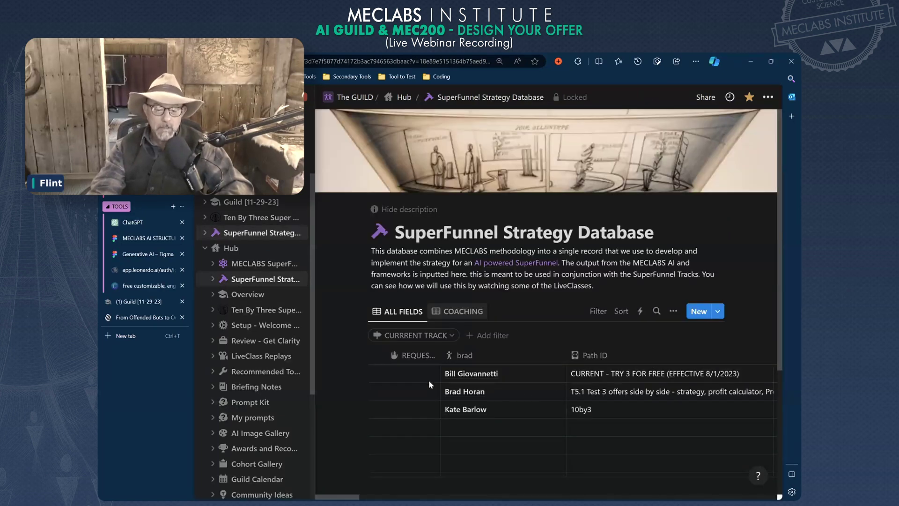
{"action": "scroll", "coordinate": [429, 380], "scroll_direction": "down", "scroll_amount": 5}
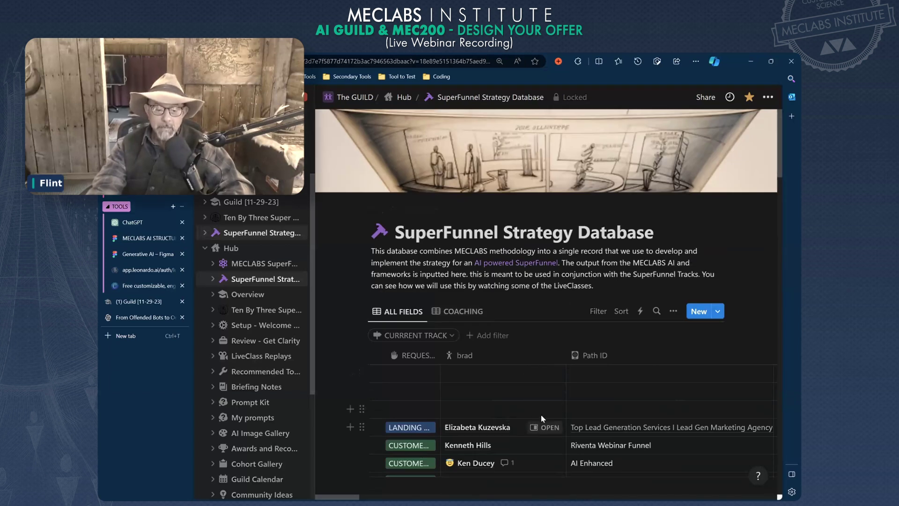
{"action": "left_click", "coordinate": [548, 427]}
{"action": "left_click", "coordinate": [442, 470]}
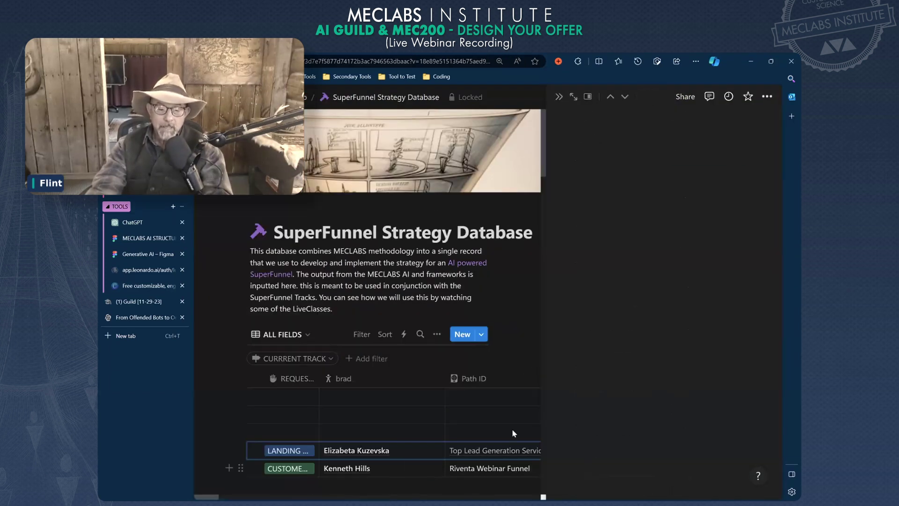
{"action": "scroll", "coordinate": [691, 269], "scroll_direction": "down", "scroll_amount": 5}
{"action": "scroll", "coordinate": [691, 269], "scroll_direction": "down", "scroll_amount": 5}
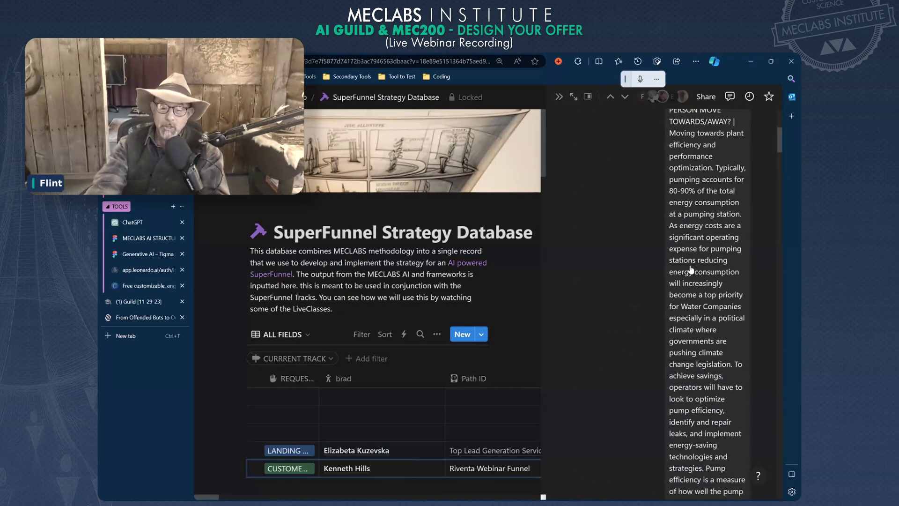
{"action": "scroll", "coordinate": [691, 270], "scroll_direction": "up", "scroll_amount": 6}
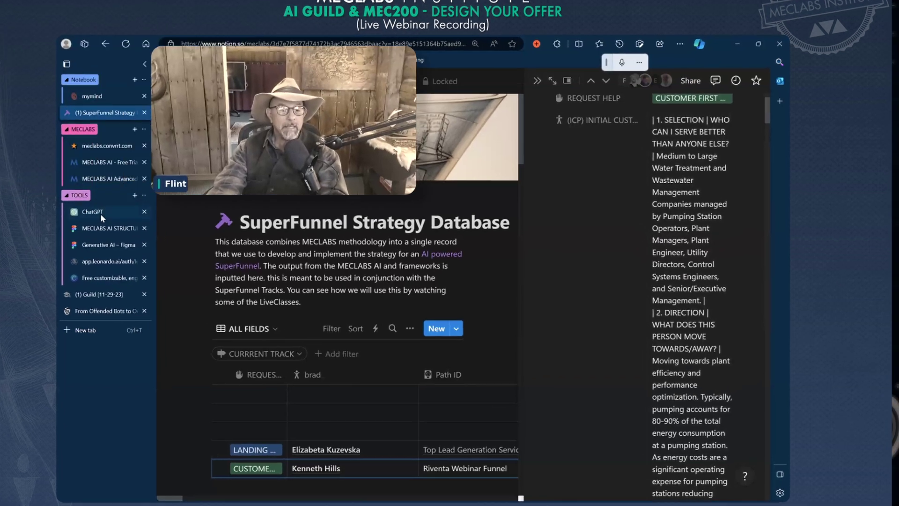